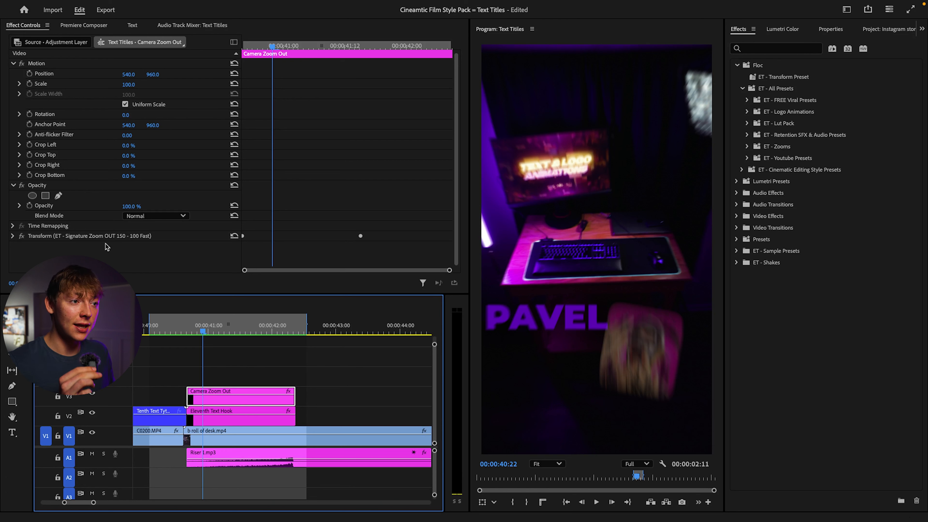
Step: Save the Transform effect of the Camera Zoom Out adjustment layer as a Scale-type preset named zoom
left_click(95, 237)
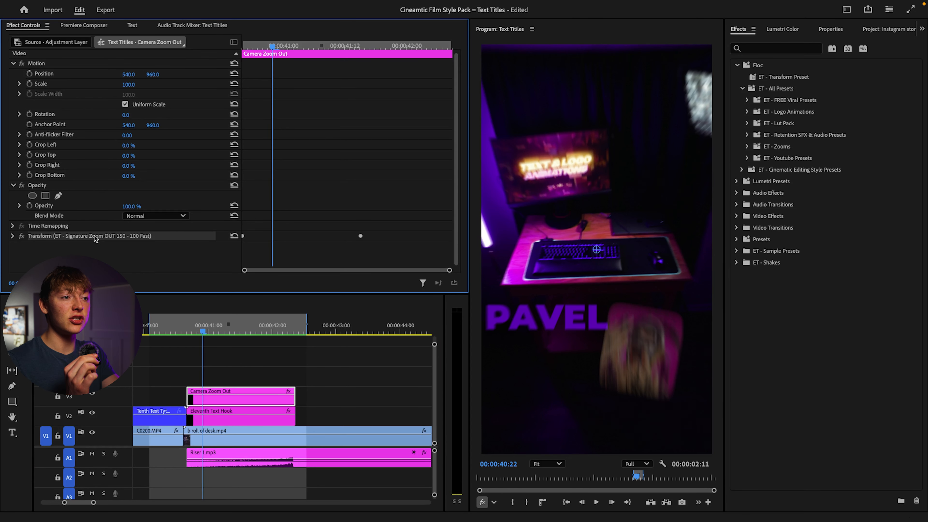
right_click(95, 236)
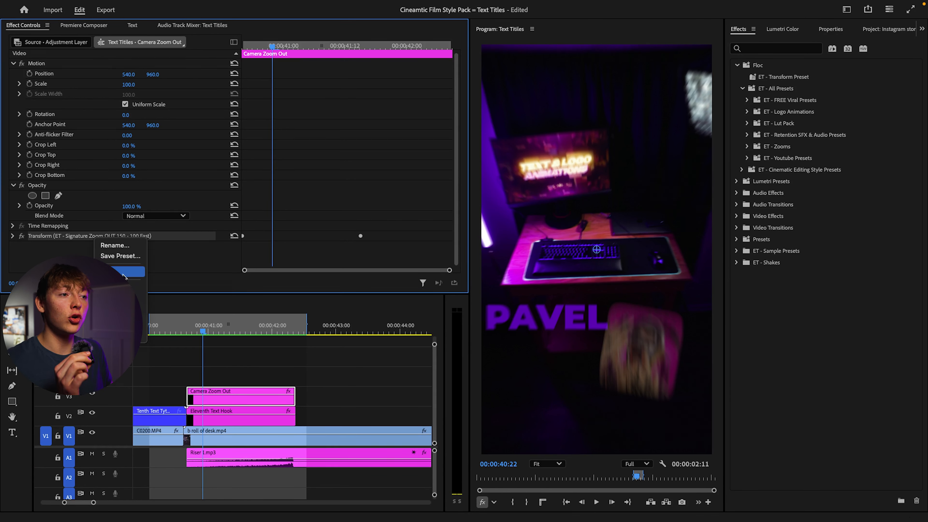
left_click(125, 257)
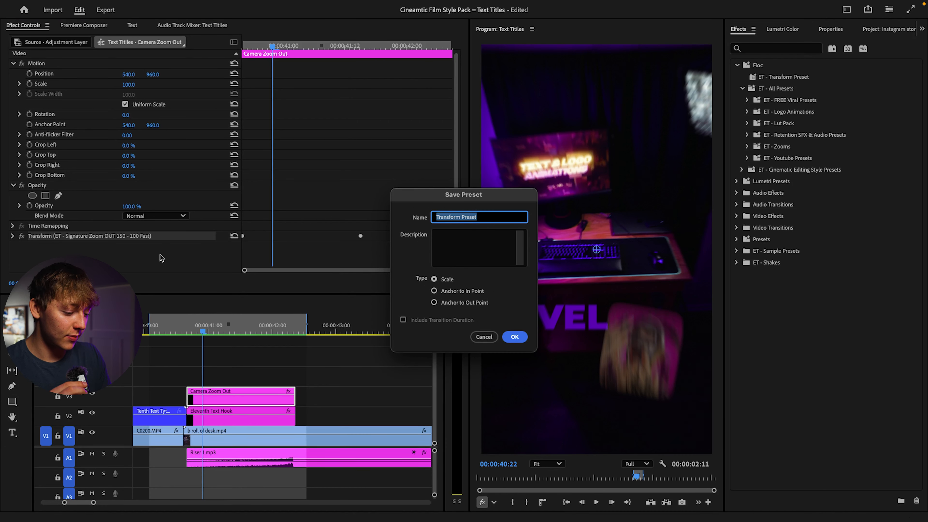
type("zoom")
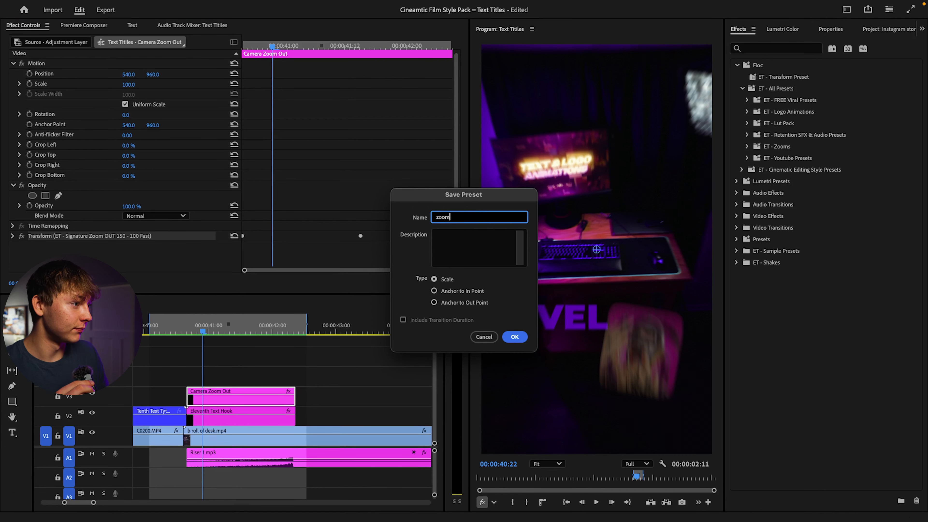
left_click(515, 337)
left_click(808, 90)
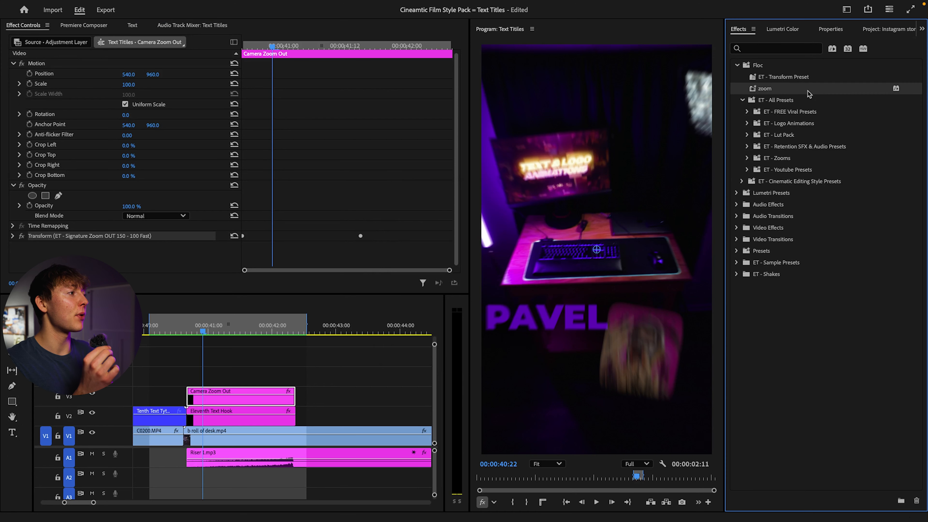
Step: Replace the Camera Zoom Out layer's Transform effect with the saved zoom preset and play back the result
left_click(79, 237)
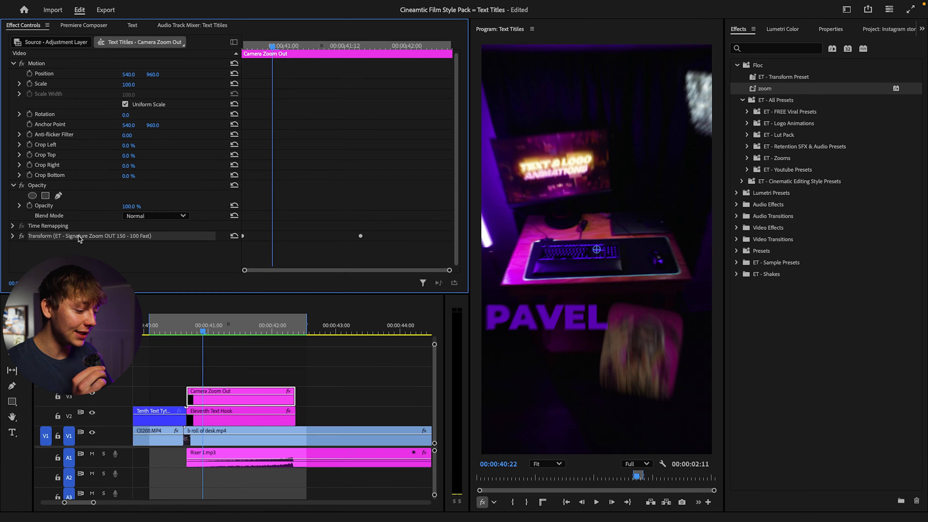
key("Delete")
left_click_drag(780, 93, 238, 396)
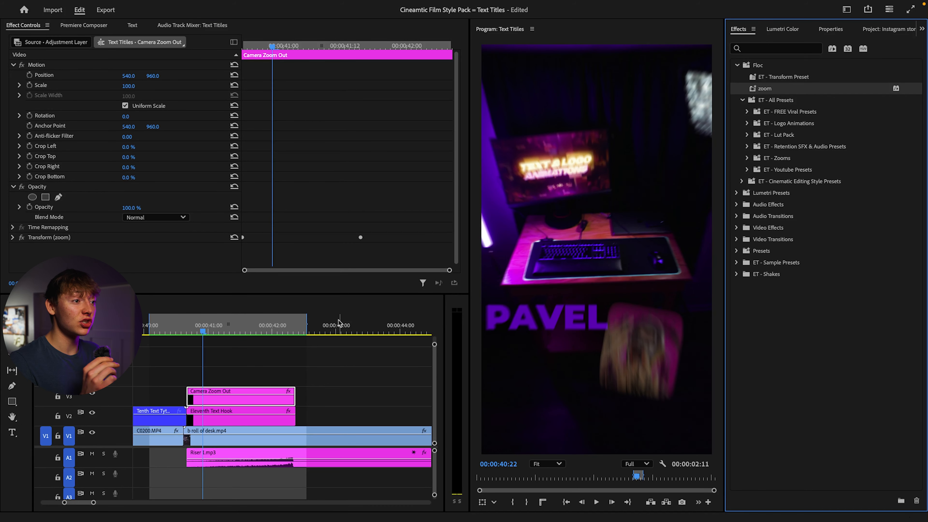
left_click(187, 332)
key("space")
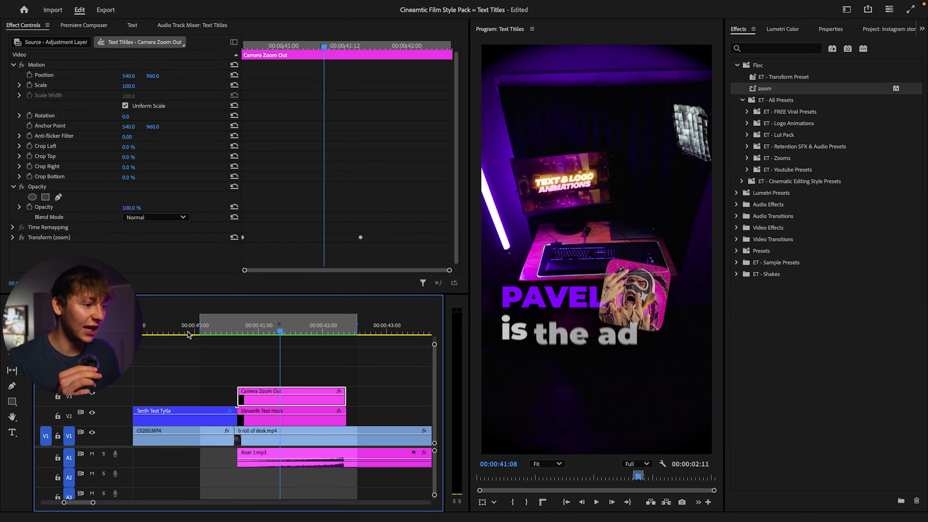
Step: Scrub back through the timeline to the "SO LET THE Fonts FLOW" title at about 00:00:17:19
scroll(266, 335, "down", 5)
left_click_drag(265, 332, 163, 341)
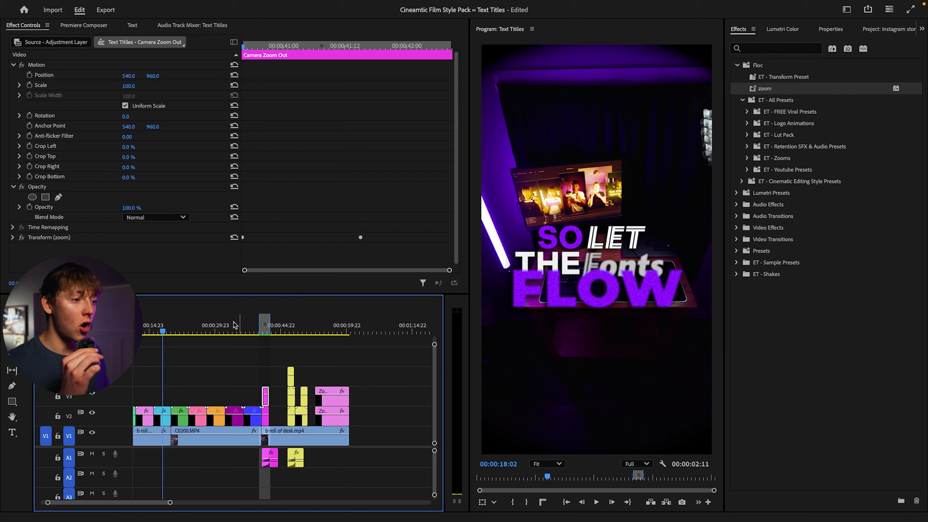
left_click_drag(163, 332, 160, 331)
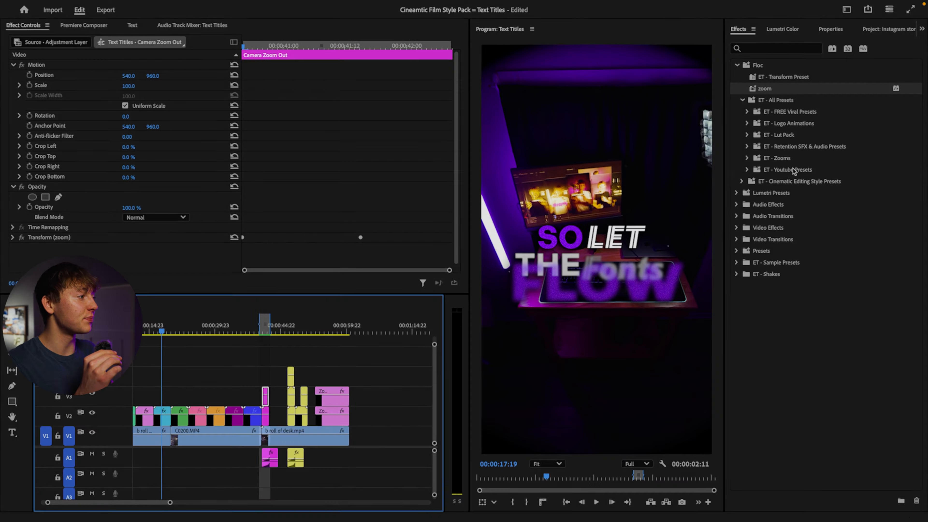
Step: Look through the ET - Cinematic Editing Style Presets folder and view the "COOL GLOW WITH GRAIN" title at about 00:00:34:10
left_click(791, 182)
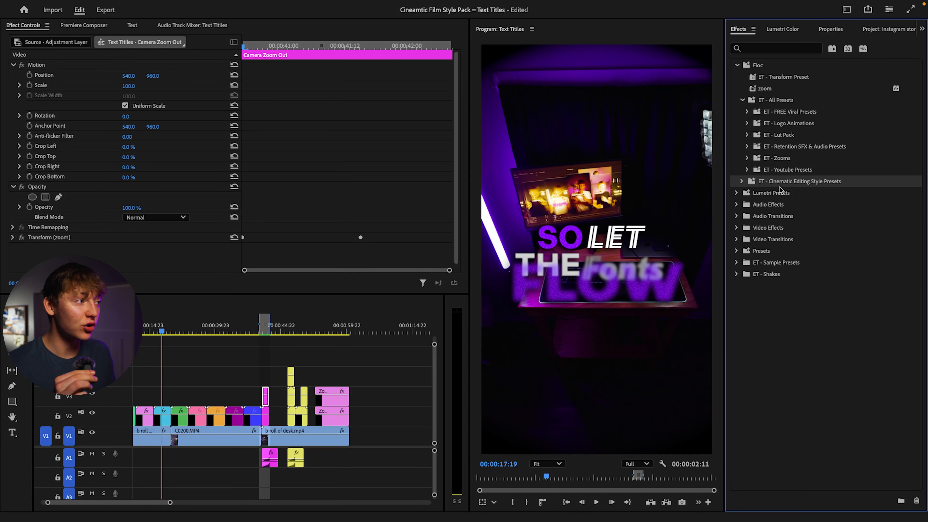
left_click(741, 181)
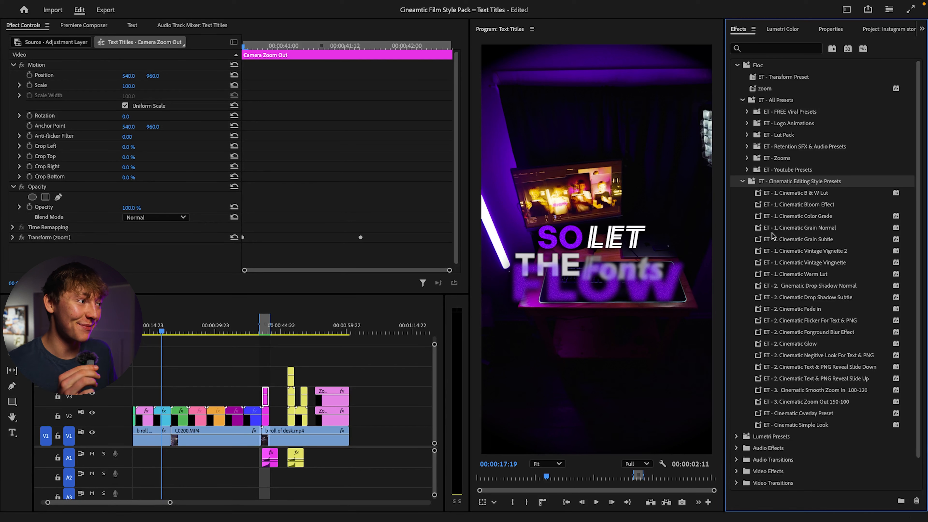
scroll(773, 236, "down", 2)
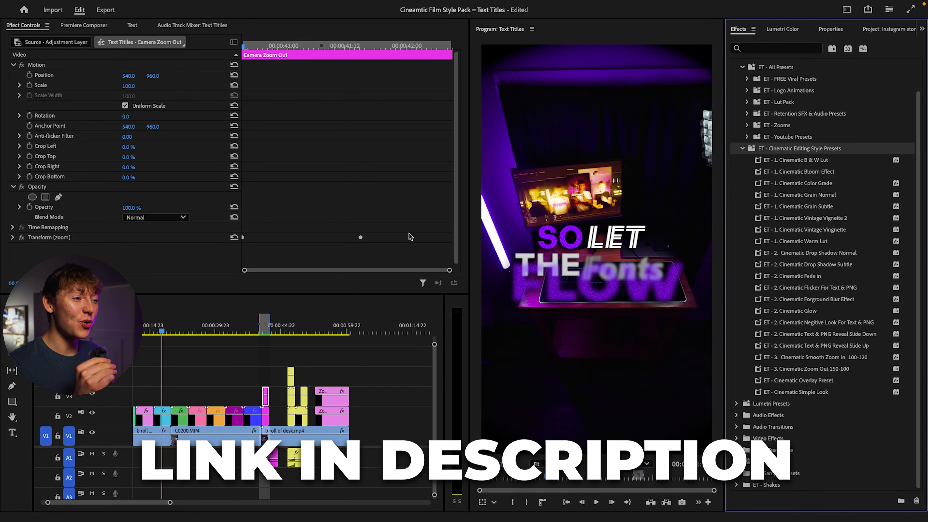
left_click_drag(186, 336, 236, 326)
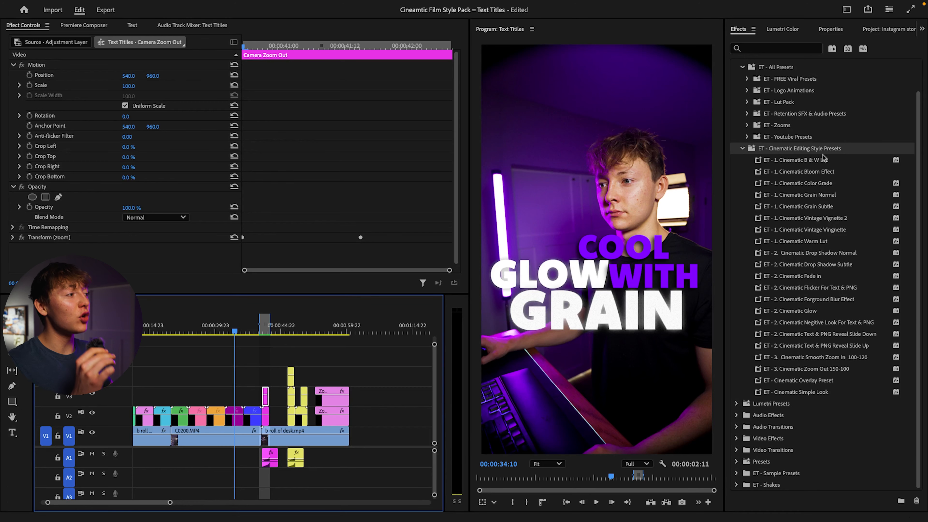
left_click(741, 149)
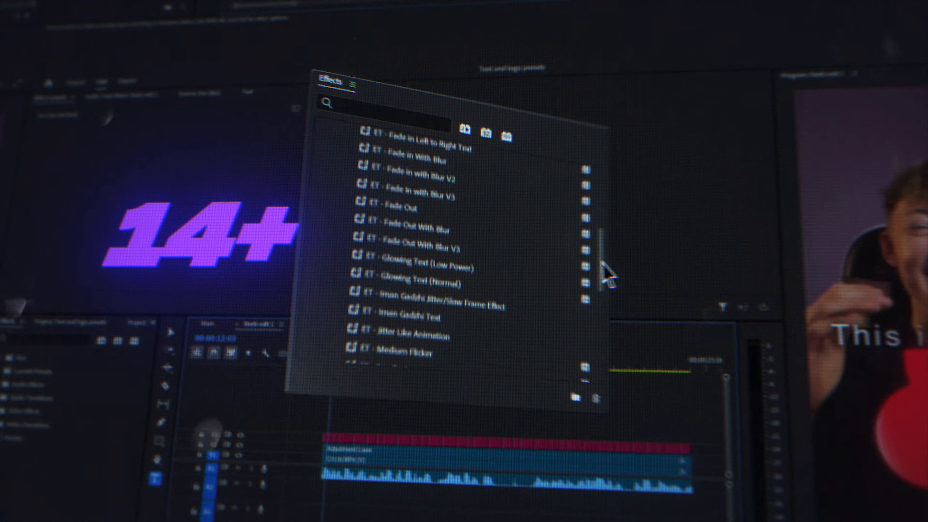
left_click_drag(601, 270, 662, 362)
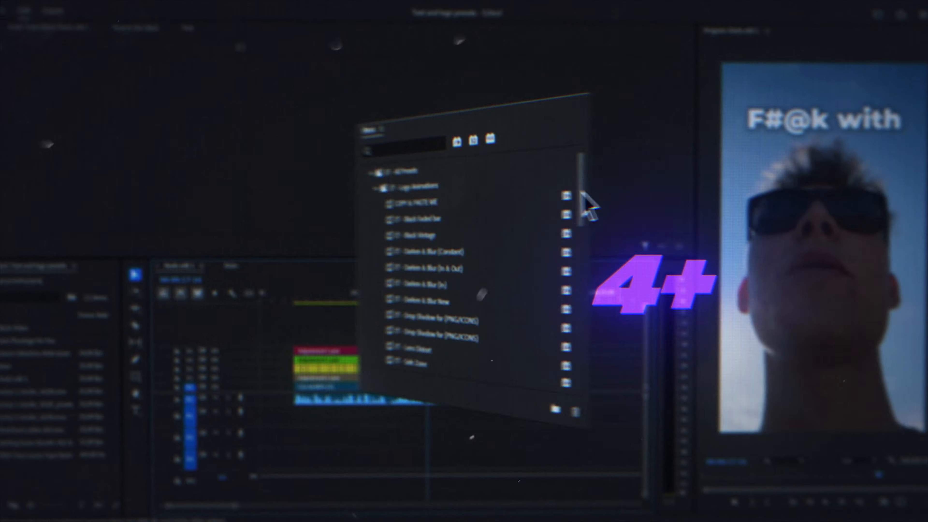
left_click_drag(587, 201, 626, 321)
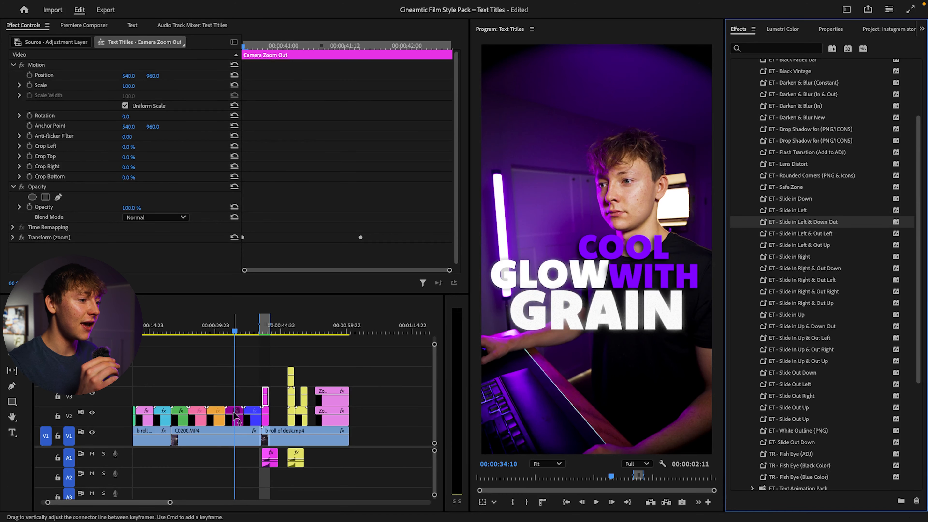
Step: Apply the ET - Slide in Right preset to the TEXT title on V2 and play back its entrance
left_click_drag(235, 331, 294, 331)
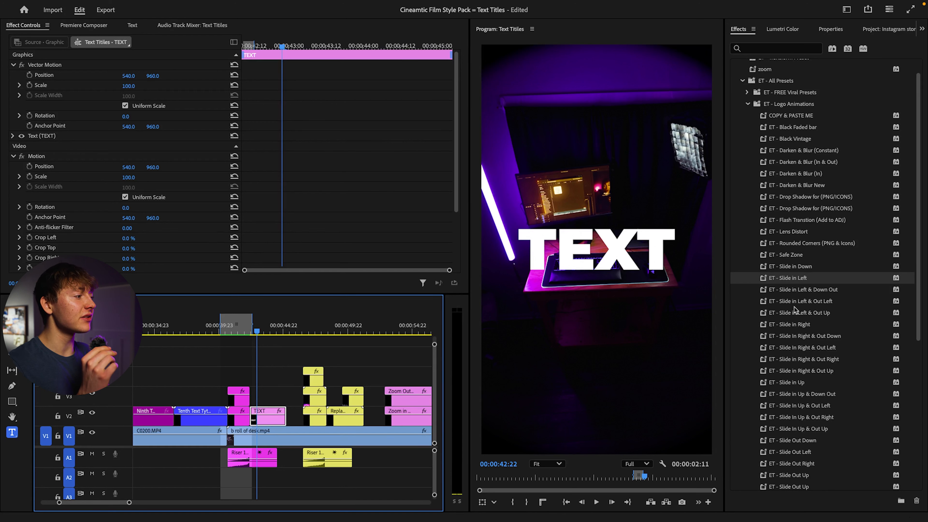
left_click(806, 326)
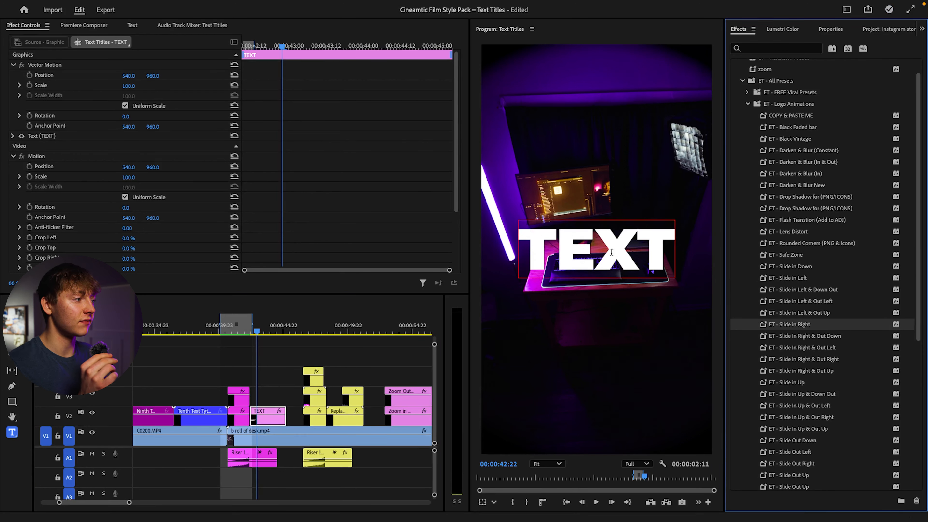
left_click_drag(804, 325, 274, 414)
left_click(248, 332)
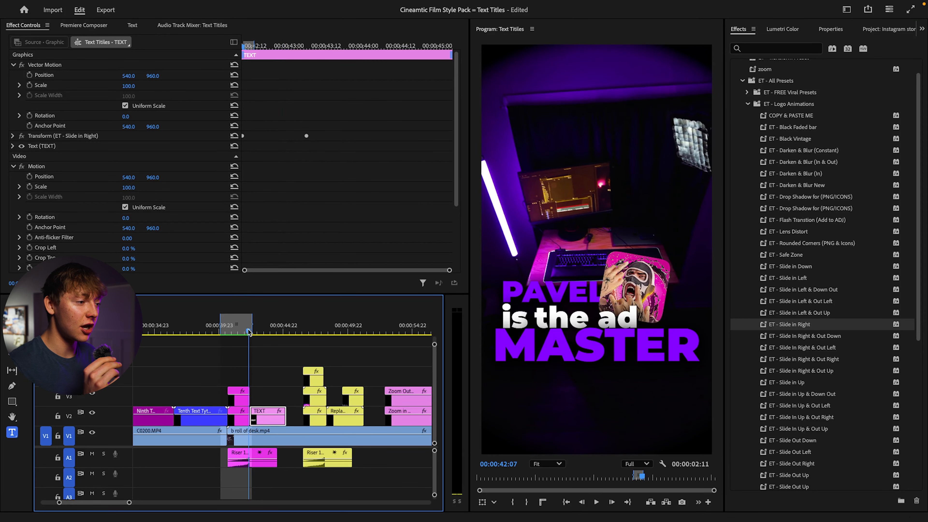
key("space")
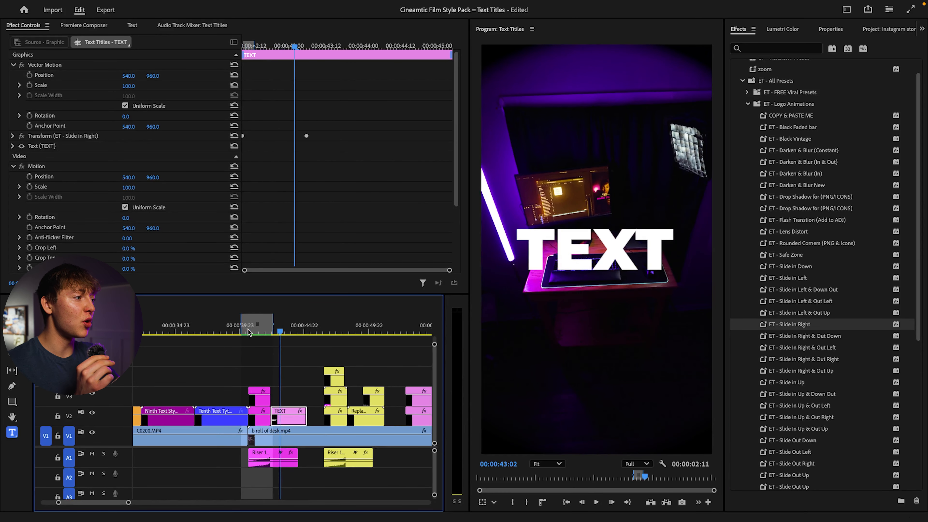
Step: Look through the remaining ET - Logo Animations presets and the ET - Text Animations folder, including ET - Medium Flicker
scroll(767, 291, "down", 4)
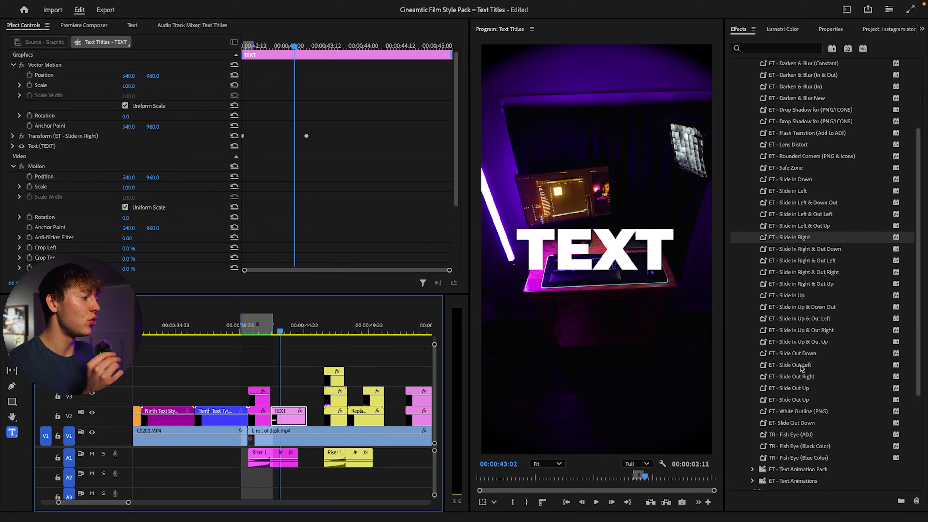
scroll(800, 366, "down", 2)
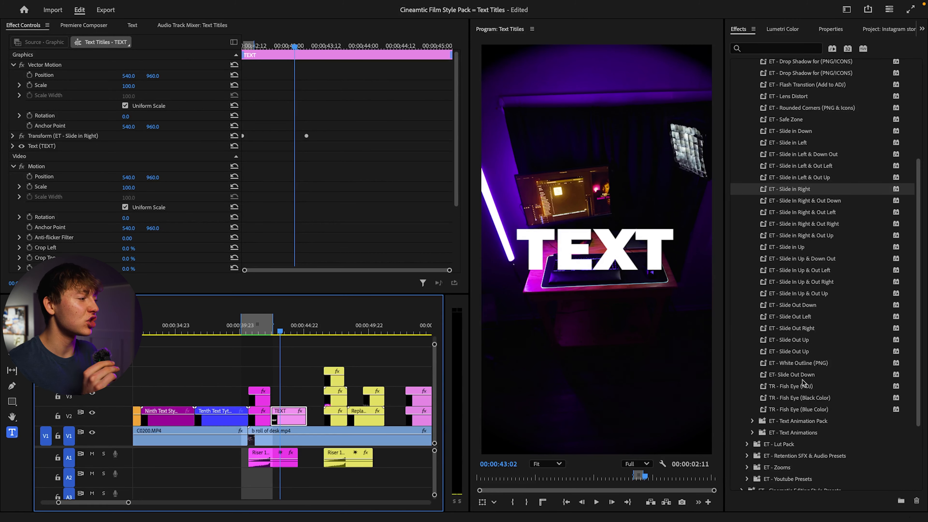
scroll(793, 271, "up", 10)
left_click(747, 123)
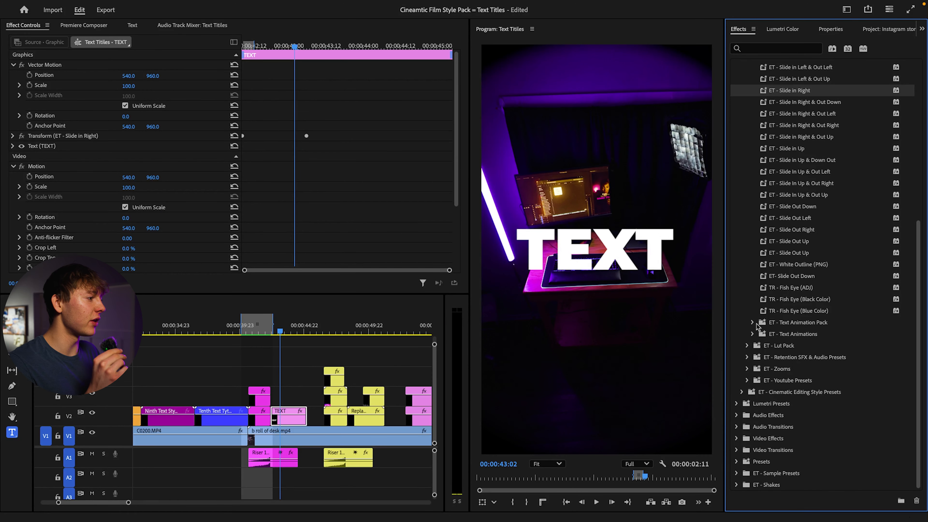
left_click(752, 334)
scroll(789, 316, "down", 6)
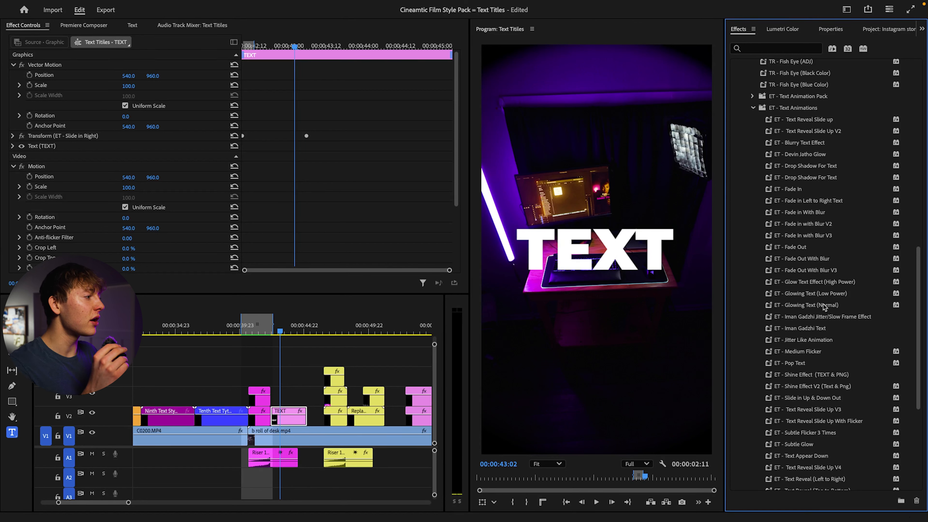
left_click(806, 353)
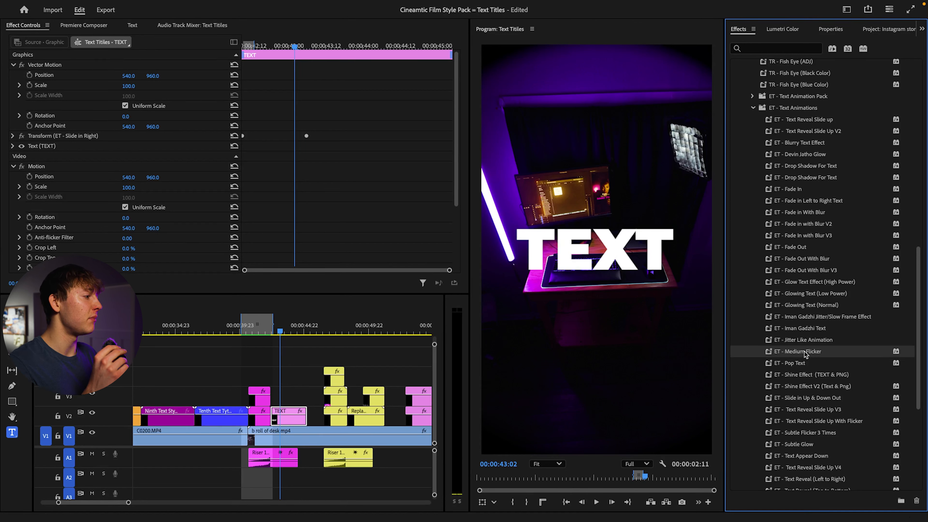
Step: Replay the slide-in animation of the TEXT title from its beginning
left_click(271, 333)
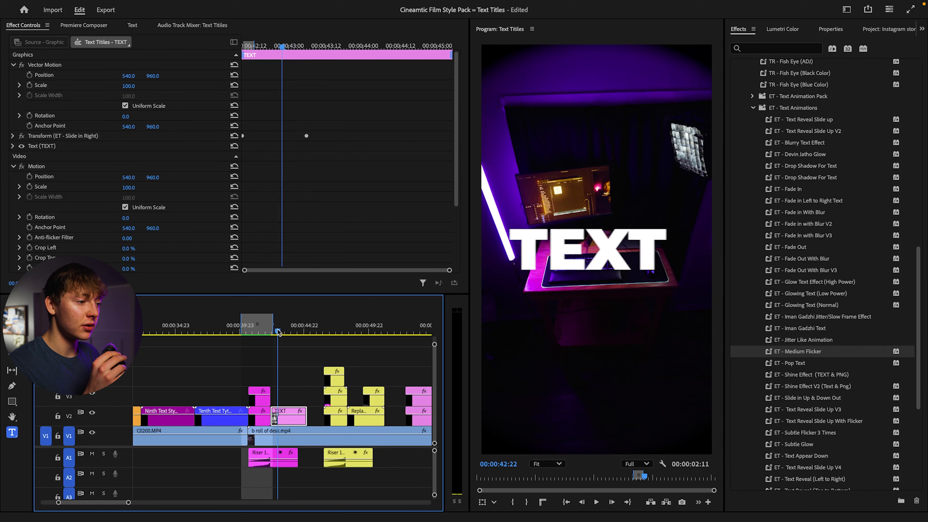
key("Left")
key("space")
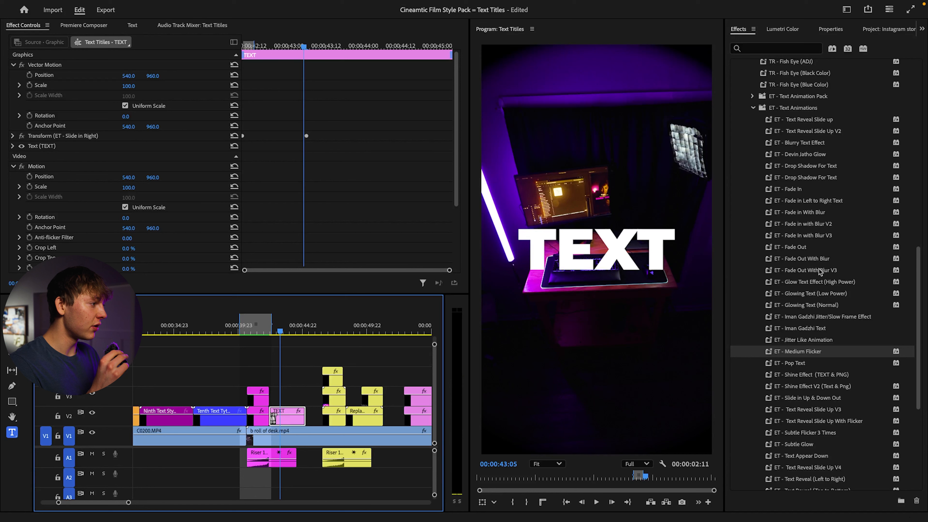
Step: Try the ET - Fade Out With Blur V3 preset on the TEXT title, preview it and undo it
left_click(816, 261)
left_click_drag(828, 275, 287, 416)
left_click_drag(280, 331, 286, 329)
key("space")
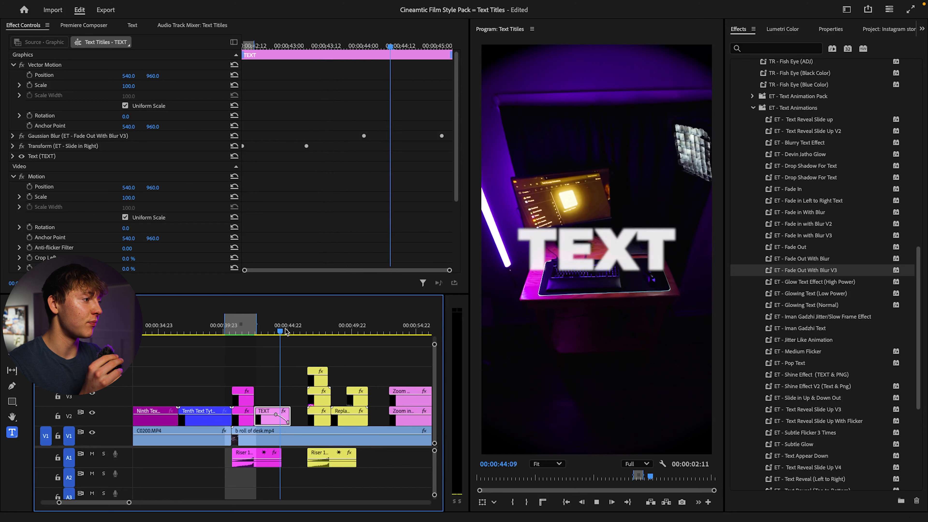
key("space")
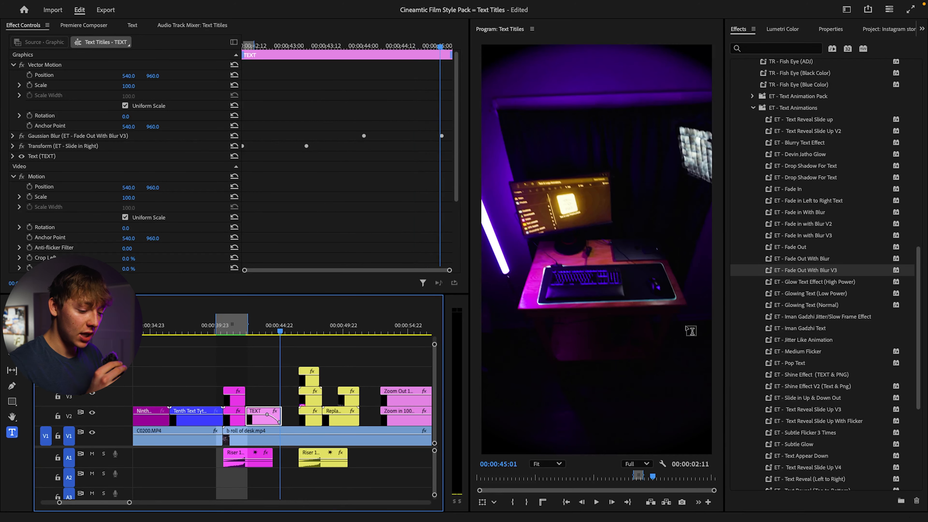
key("ctrl+z")
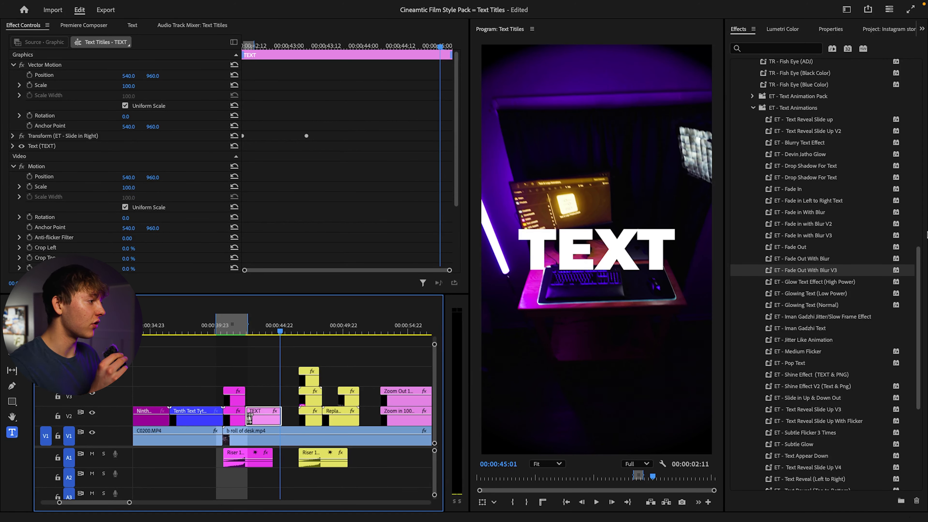
Step: Duplicate the TEXT title onto V3 and apply the ET - Glowing Text (Low Power) preset to the copy
left_click(809, 297)
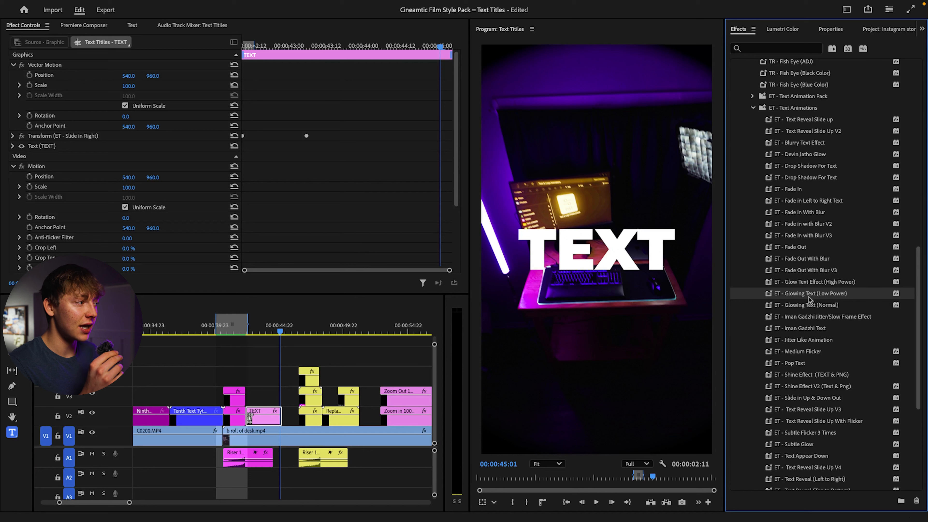
left_click_drag(268, 418, 268, 397, "alt")
left_click_drag(824, 294, 257, 399)
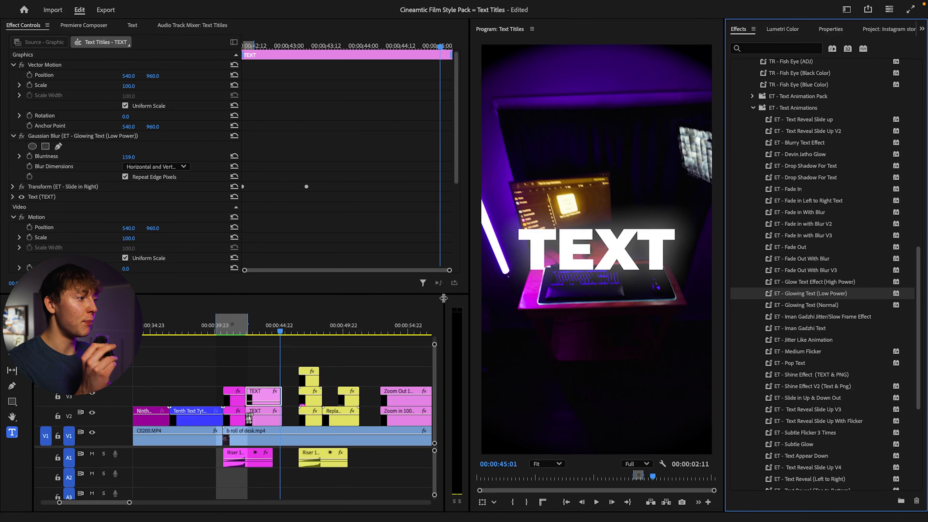
Step: Apply the ET - Drop Shadow For Text preset to the TEXT title on V2 and play back the combined animation
left_click(816, 170)
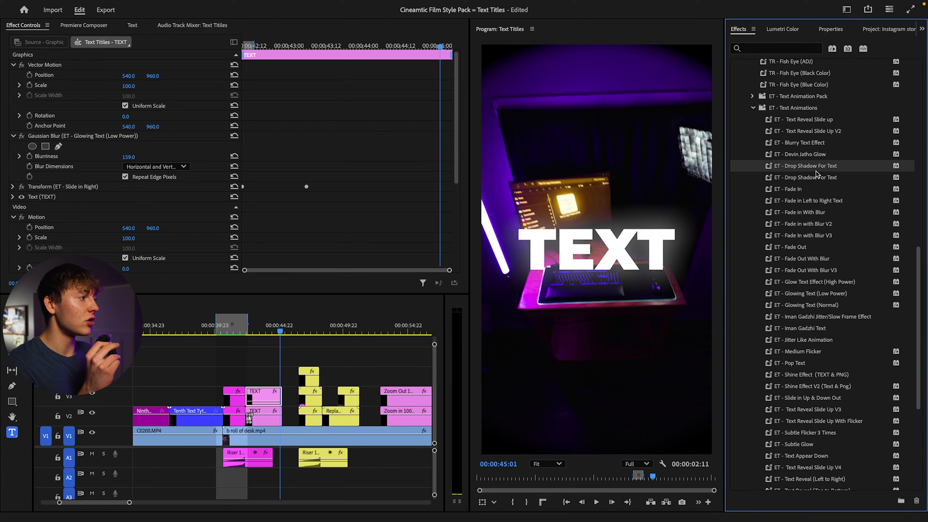
left_click_drag(821, 170, 264, 417)
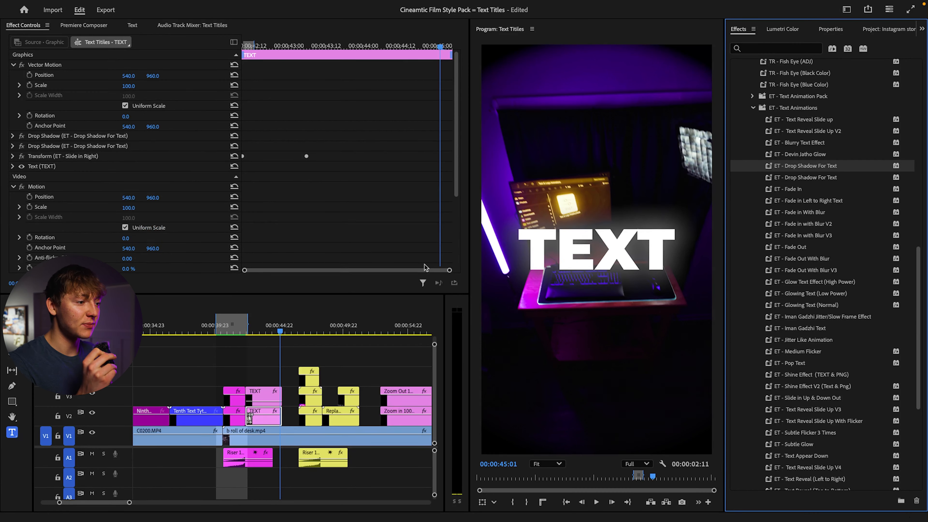
left_click(274, 332)
left_click_drag(247, 336, 249, 335)
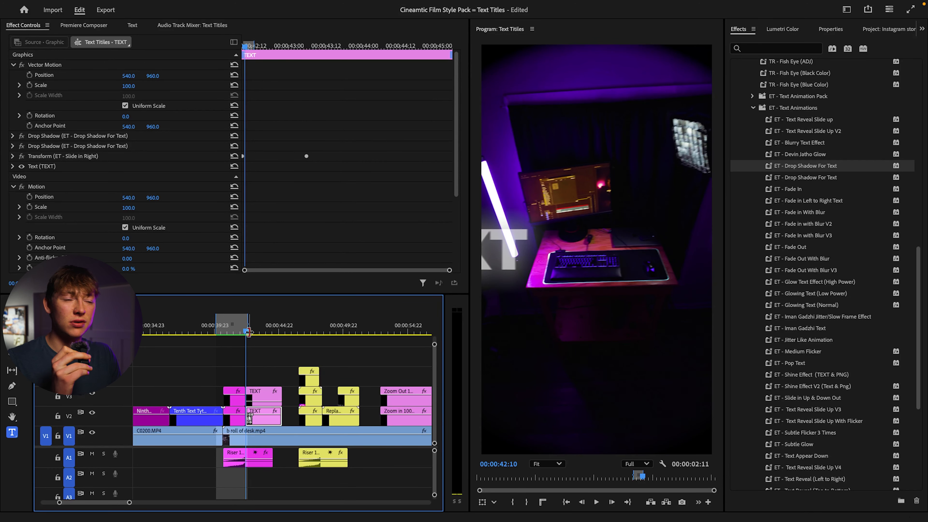
scroll(249, 332, "up", 1)
key("space")
key("space")
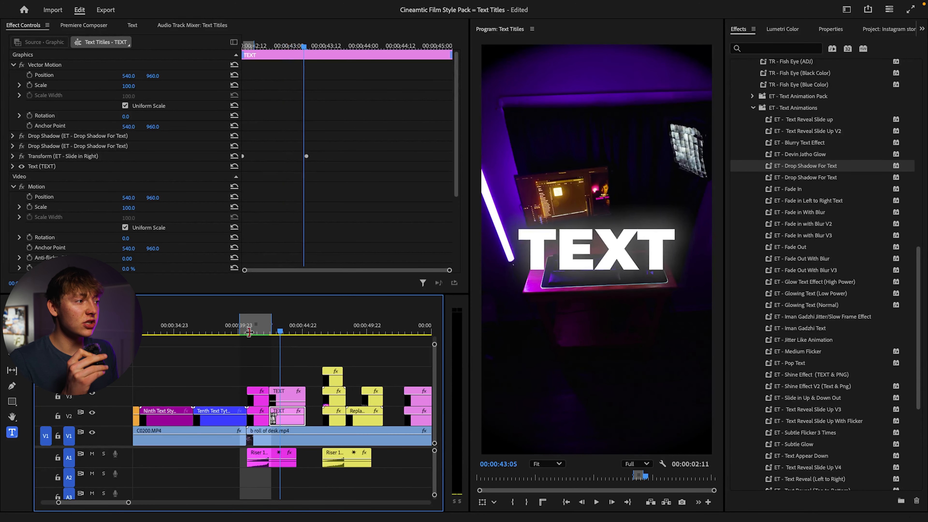